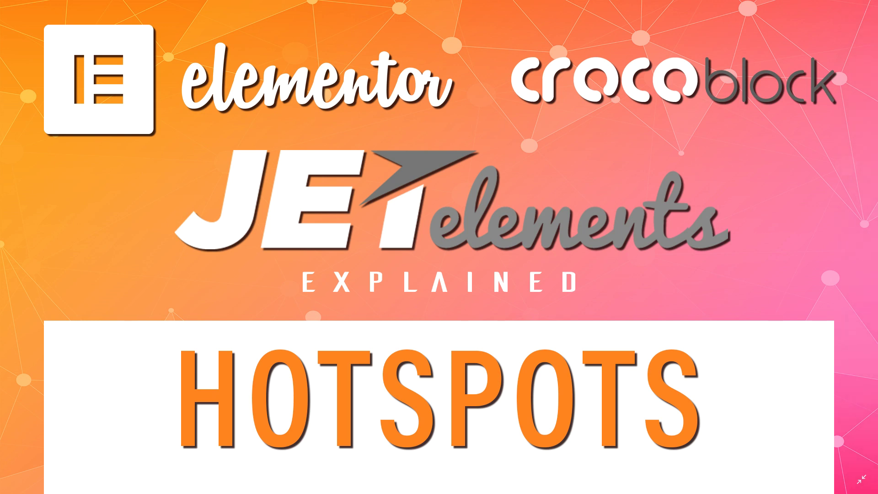
- Switch from the Hotspots title slide to the Elementor editor in Chrome
key(alt+Tab)
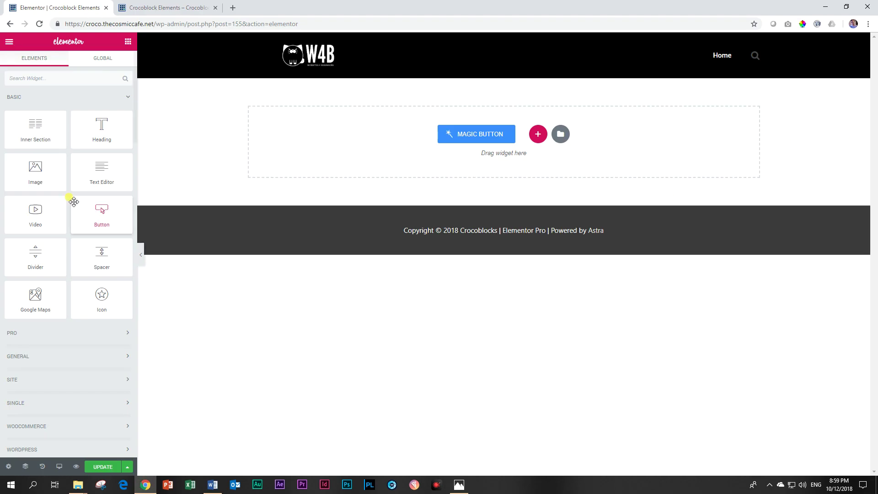
- Search widgets for 'hotspo' and drop the Hotspots widget onto the empty page
click(60, 77)
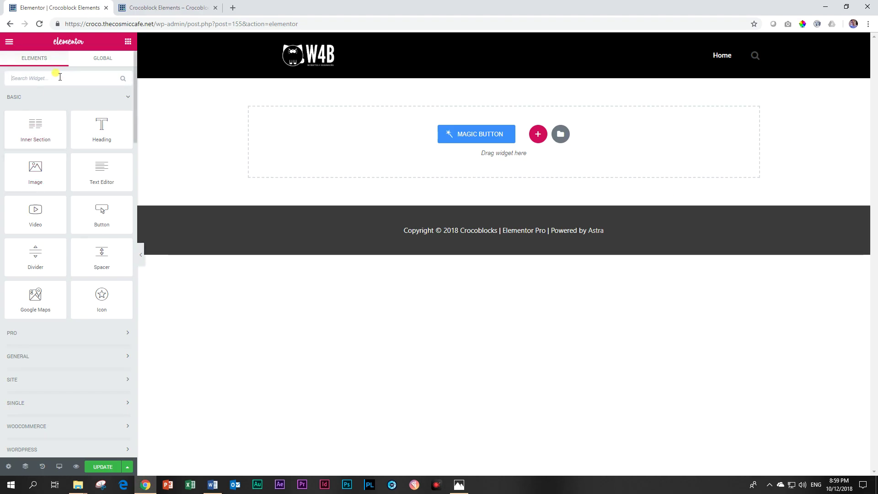
text(hotspo)
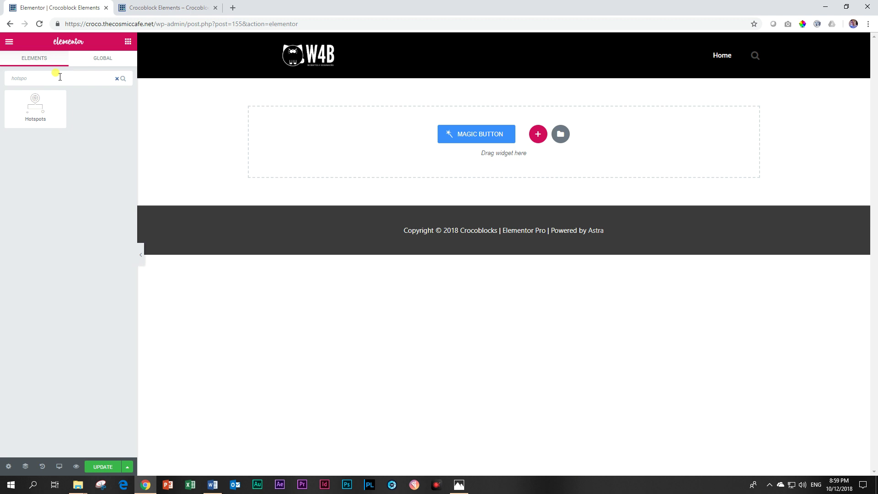
drag(35, 109, 434, 137)
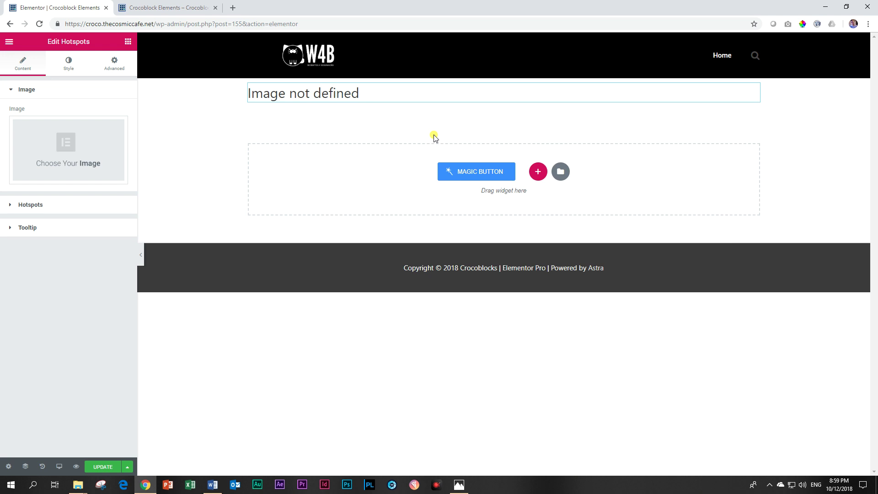
- Insert the fruit-market street photo from the Media Library as the Hotspots image
click(69, 153)
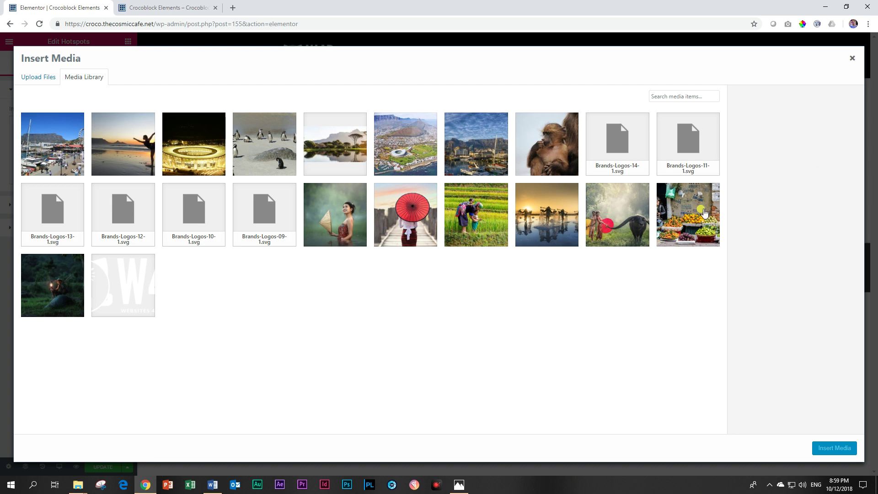
click(699, 206)
right_click(827, 455)
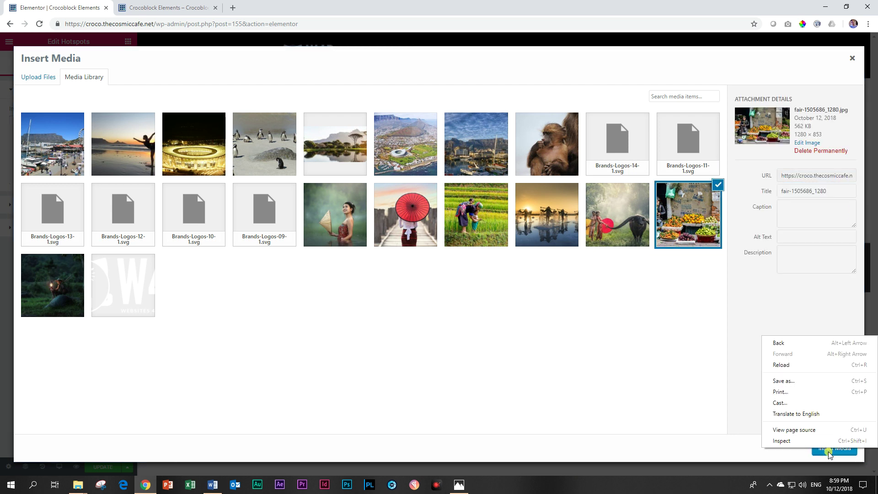
click(827, 453)
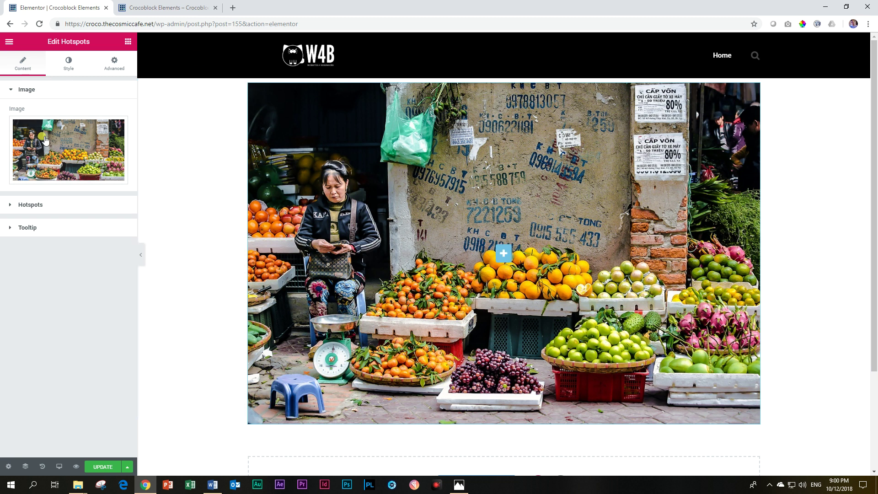
click(26, 90)
- Open hotspot Item #1 and show its Position settings, currently 50% horizontal and vertical
click(26, 91)
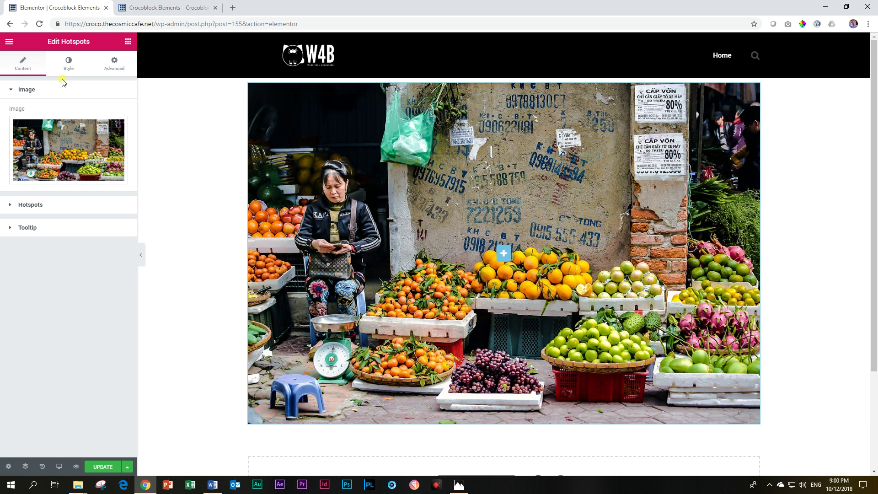
click(26, 92)
click(35, 115)
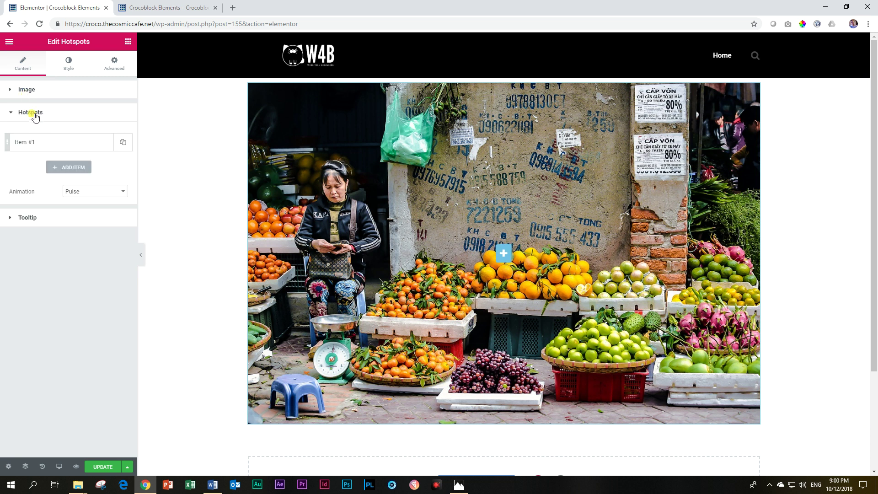
click(33, 142)
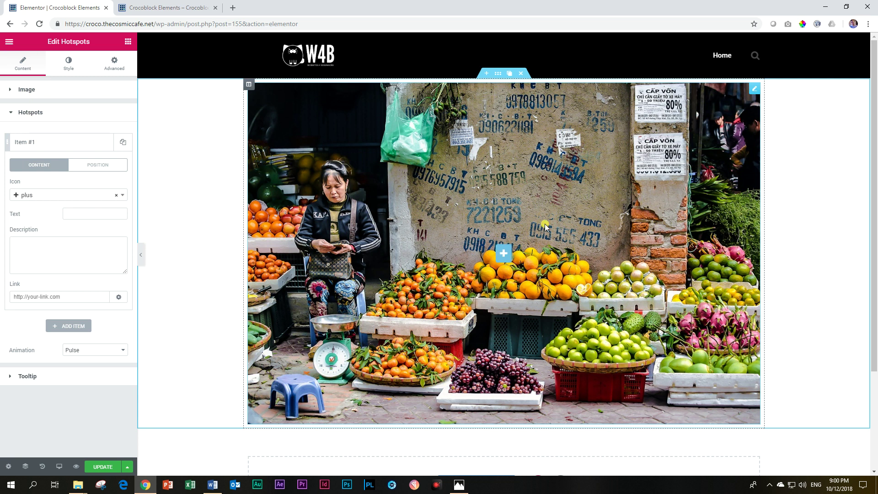
click(69, 231)
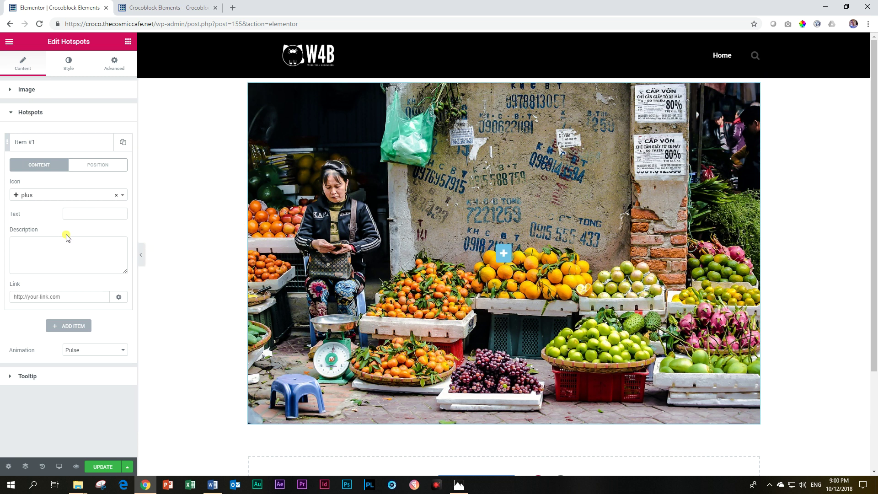
click(87, 169)
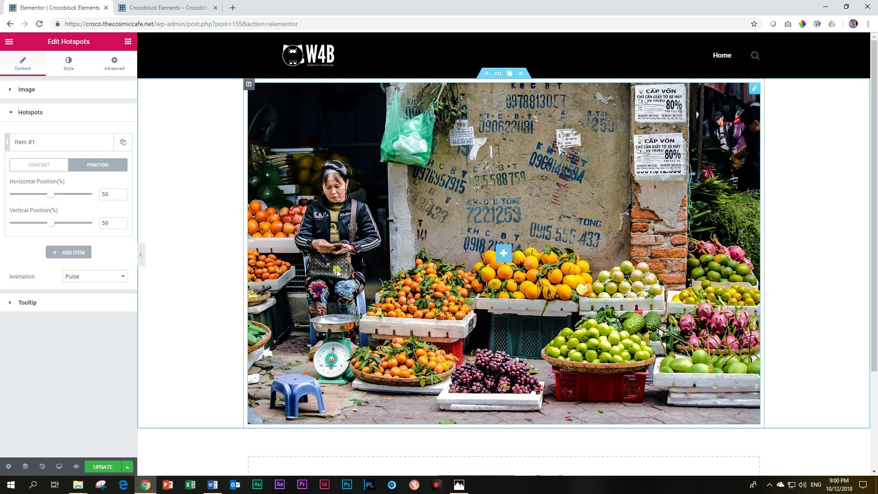
- Place the first hotspot at 17% horizontal and 40% vertical on the seated woman
drag(50, 193, 25, 197)
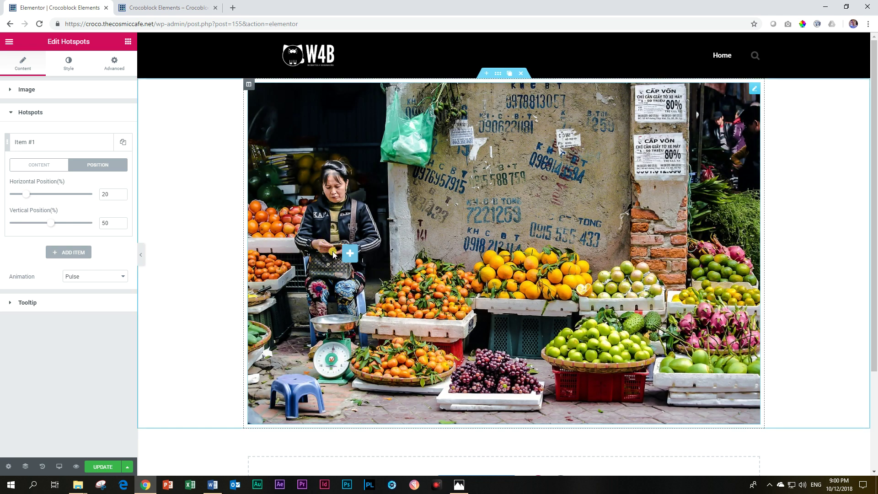
click(122, 197)
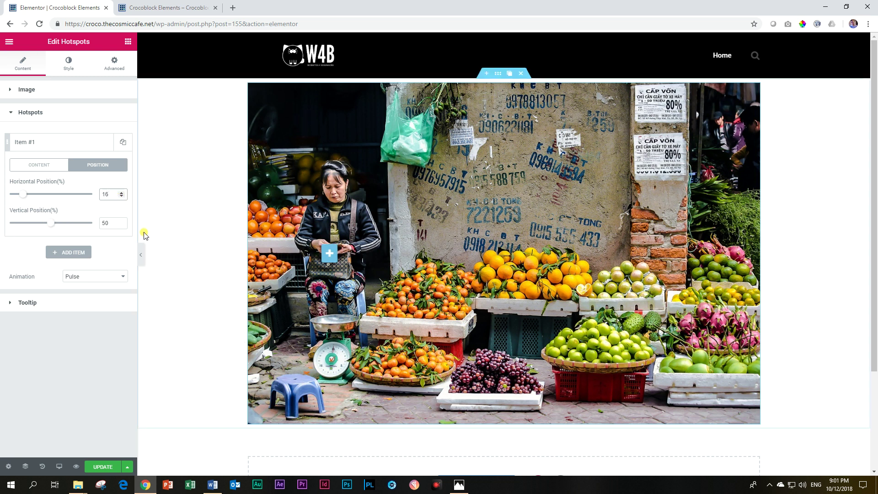
drag(52, 225, 37, 227)
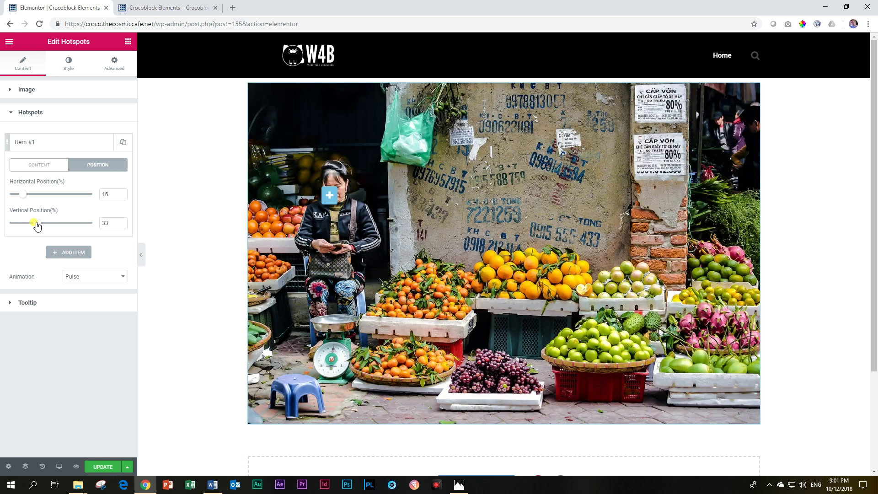
click(121, 224)
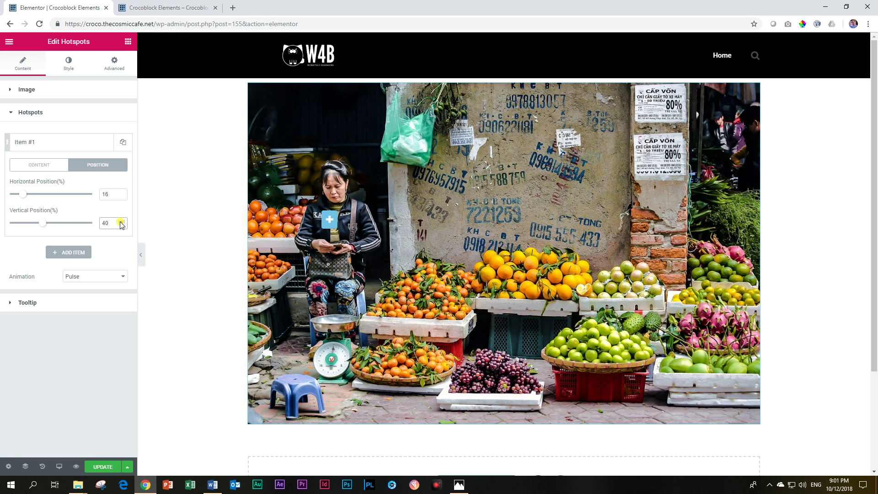
click(122, 193)
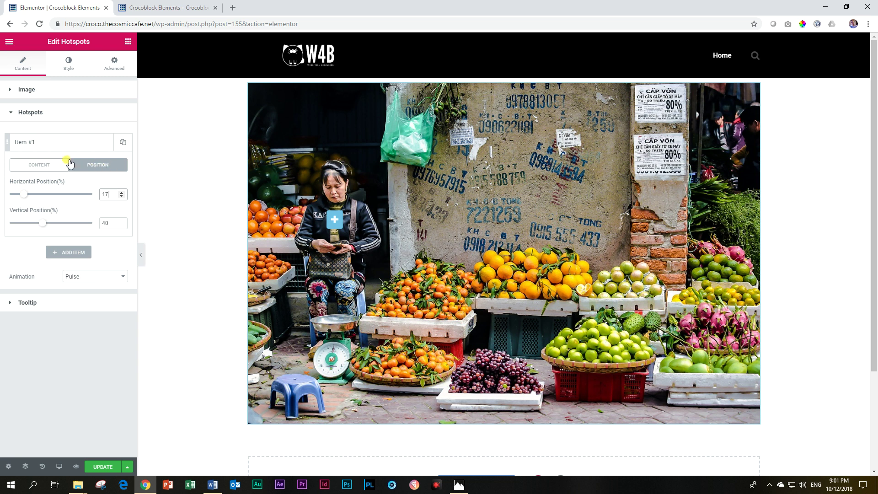
click(38, 167)
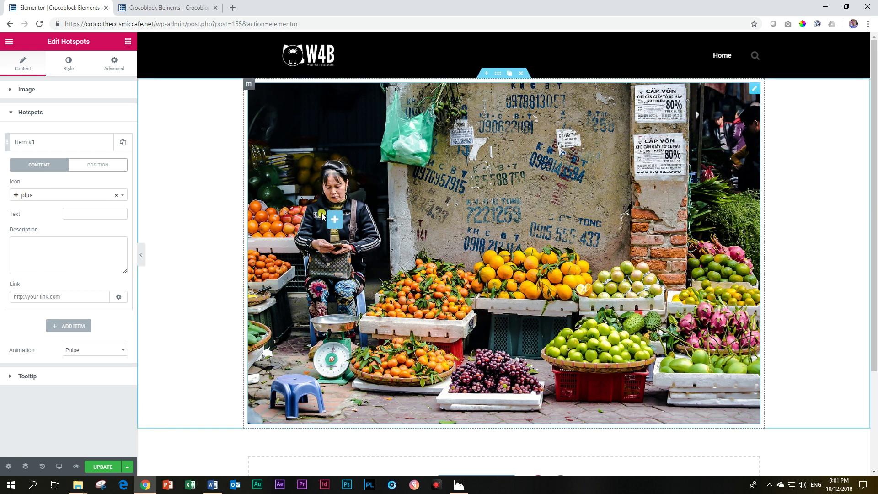
- Label the first hotspot 'Nurse'
click(77, 214)
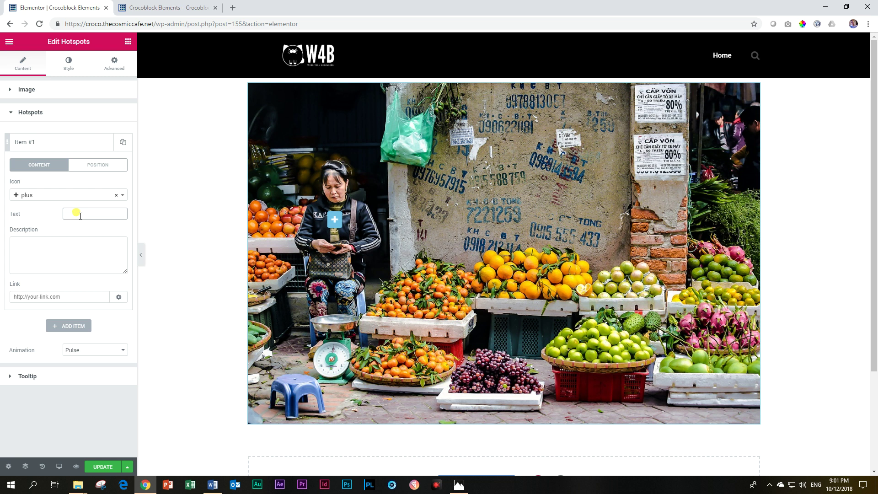
text(Women)
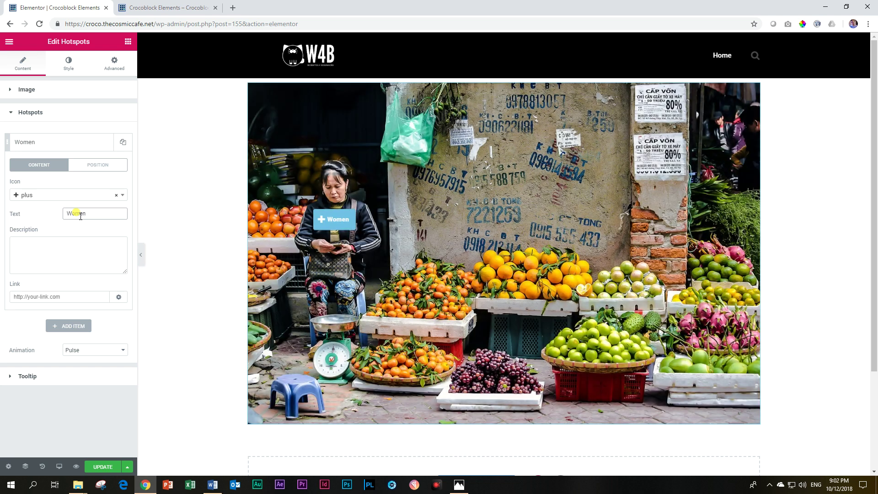
key(BackSpace)
key(BackSpace)
key(BackSpace)
key(BackSpace)
key(BackSpace)
key(BackSpace)
key(BackSpace)
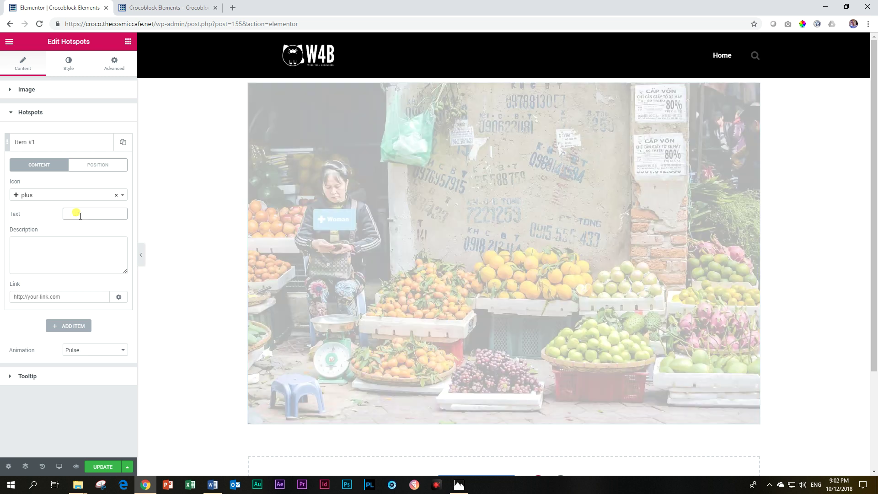
text(Nurse)
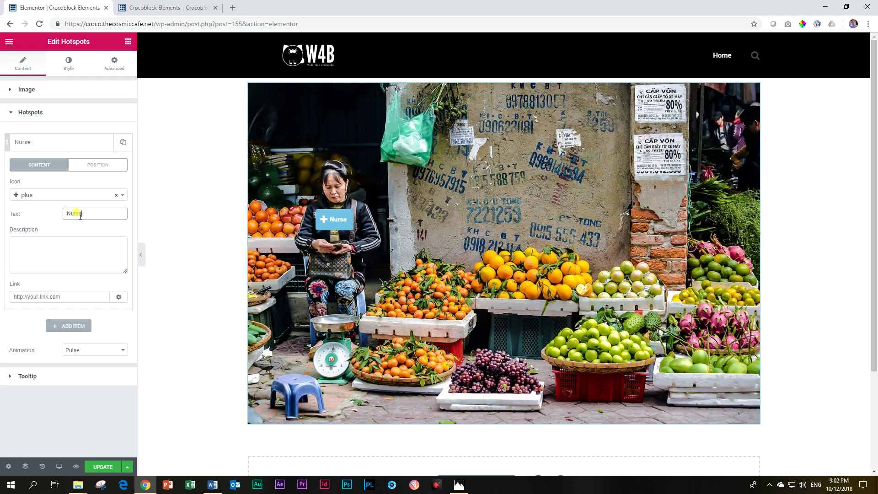
- Give it the description 'Call Sally at all times for your ailments.' and check the tooltip
click(73, 253)
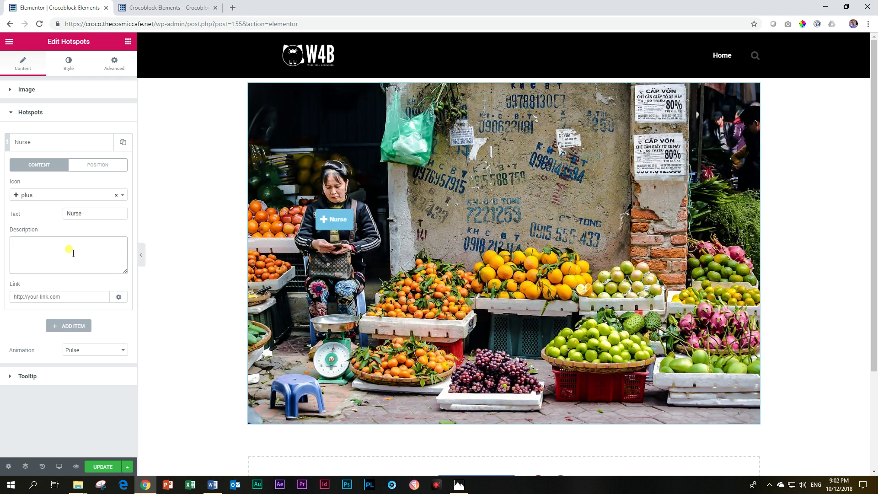
text(Call Sally at all times for yo)
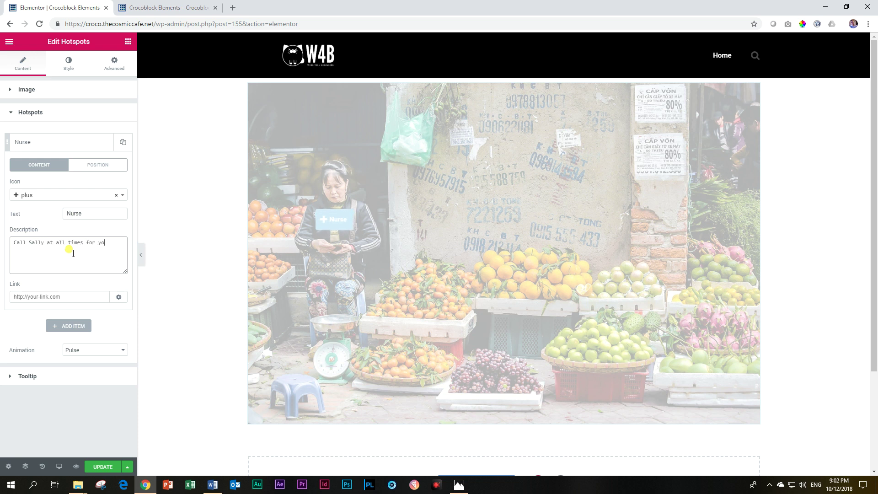
text(ur ailments.)
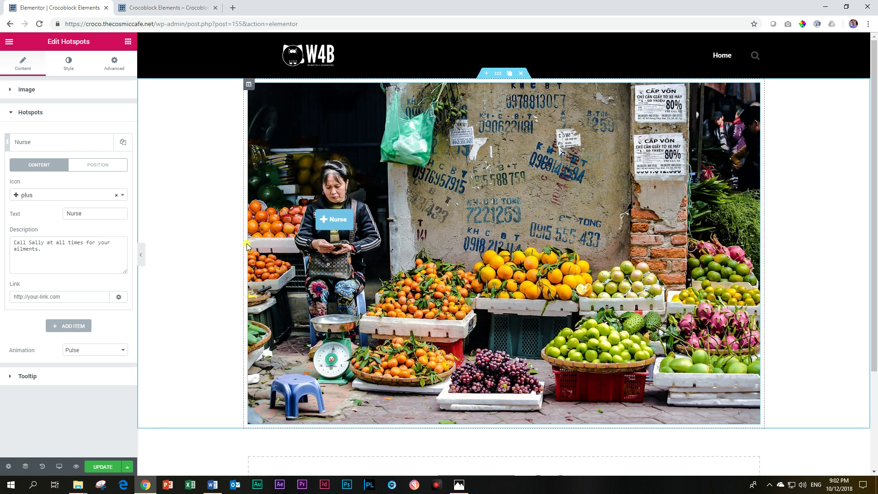
mouse_move(341, 223)
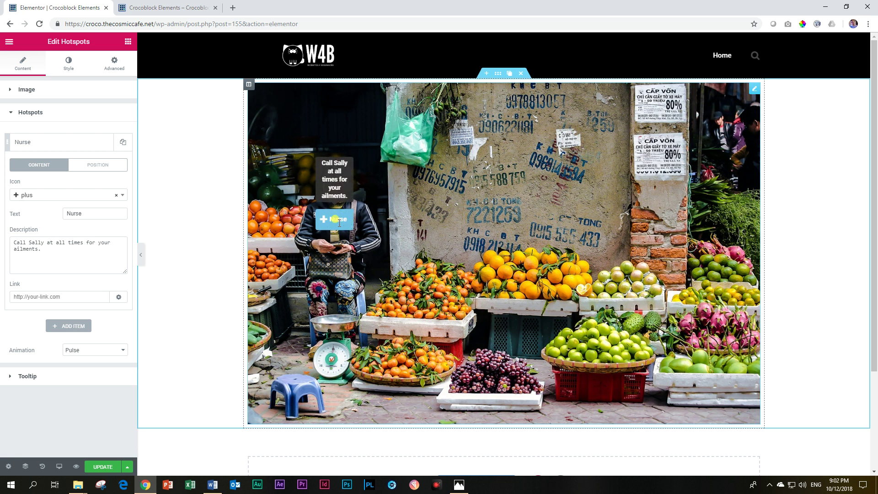
- Clear the Nurse label, set the hotspot animation to Shake, and bring up the Tooltip section
drag(91, 213, 22, 206)
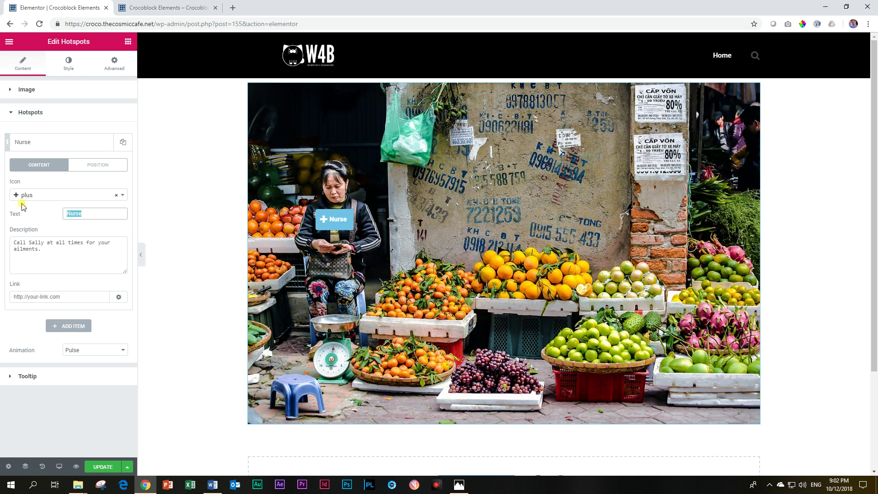
key(BackSpace)
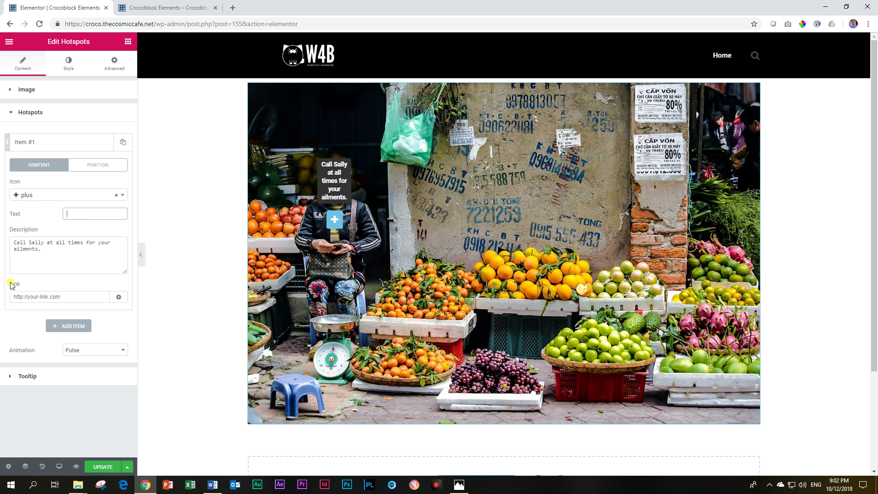
click(73, 349)
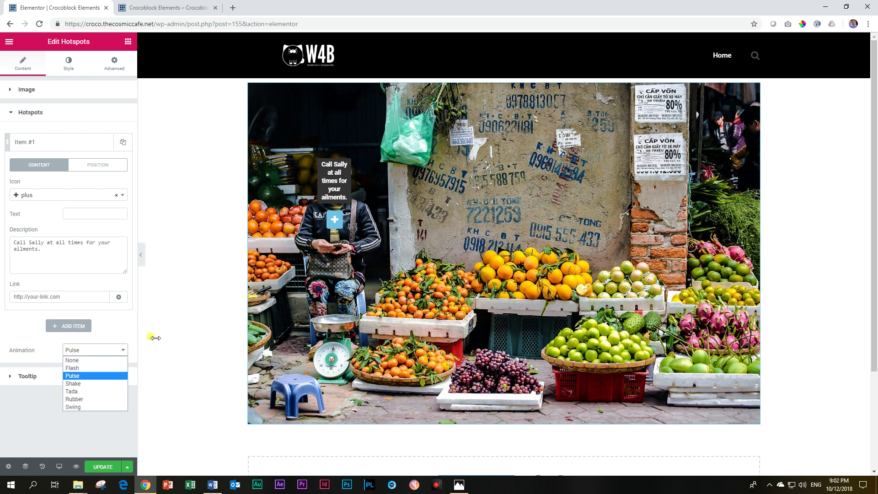
click(70, 407)
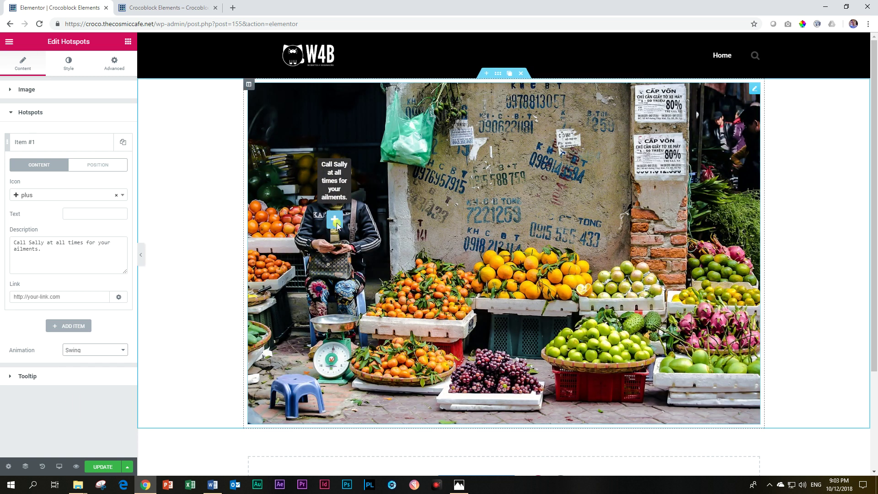
click(70, 351)
click(70, 399)
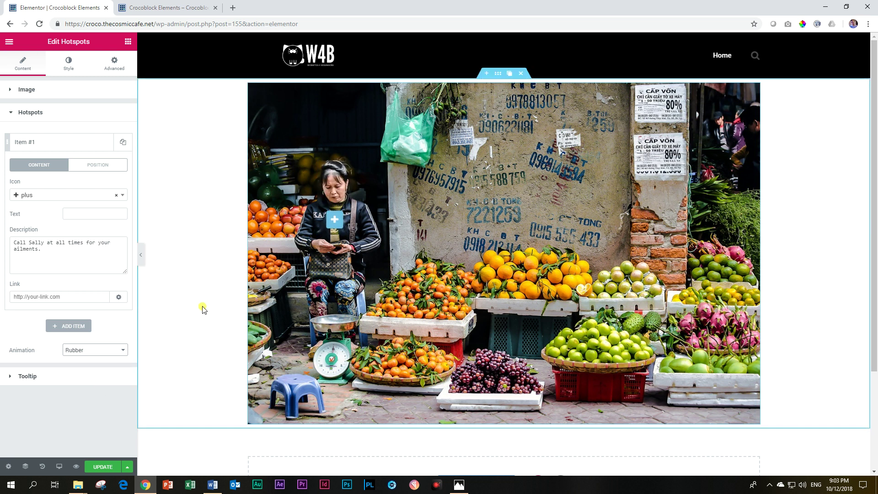
click(84, 353)
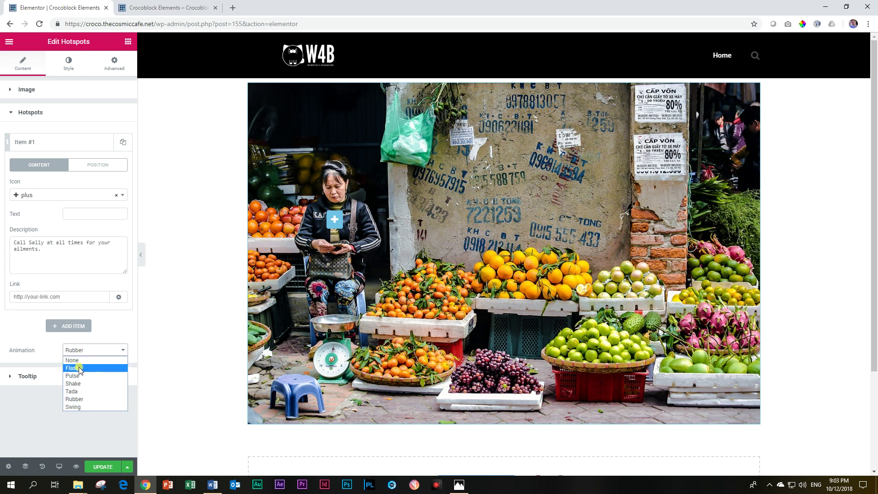
click(73, 384)
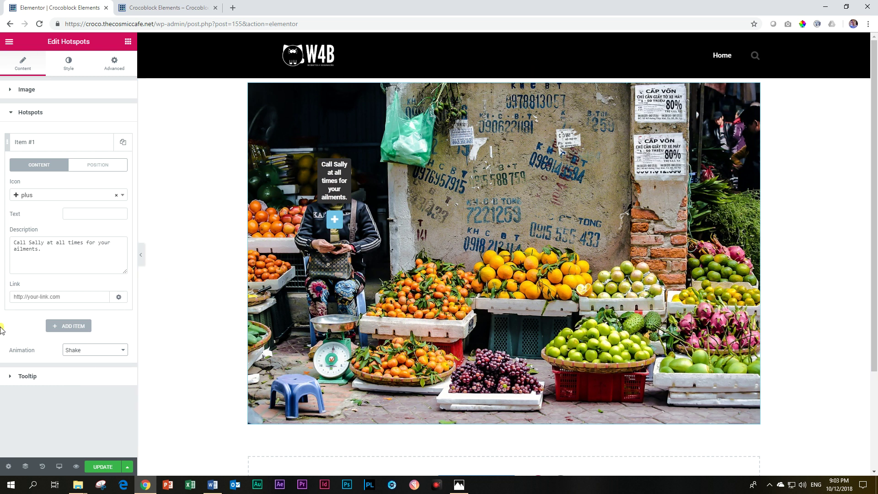
click(25, 120)
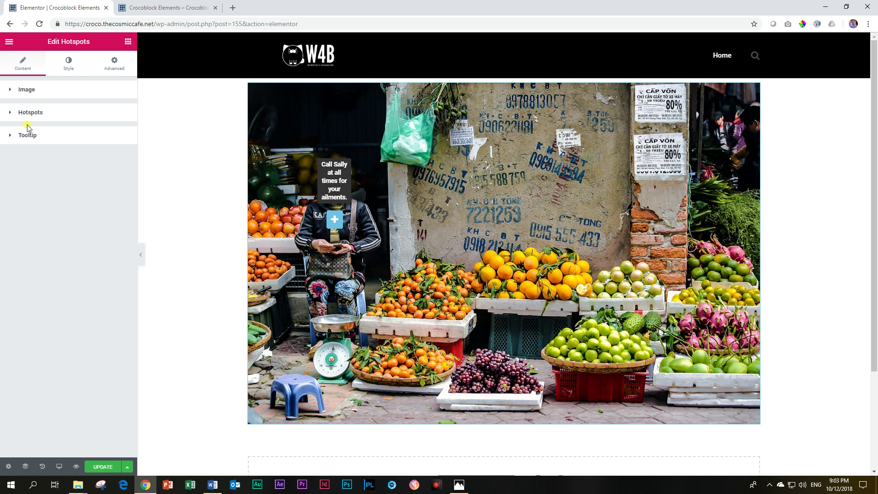
click(27, 136)
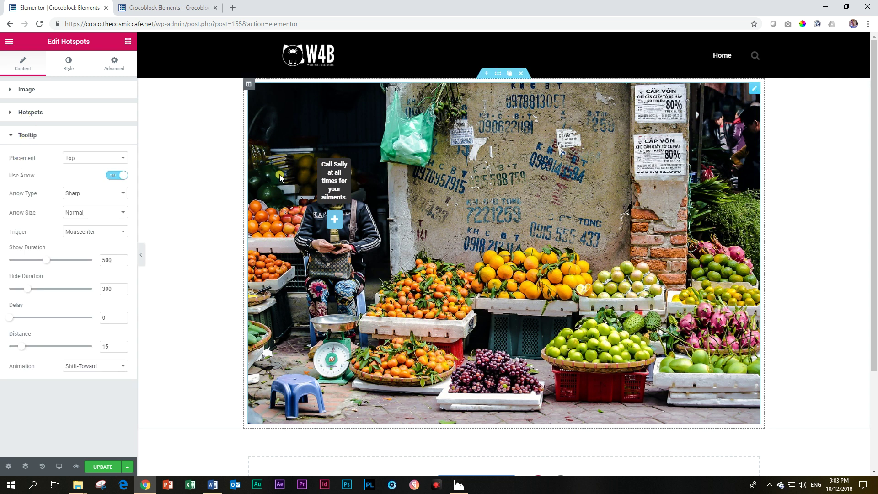
- Place tooltips to the Right of the hotspot with a Sharp arrow
click(79, 159)
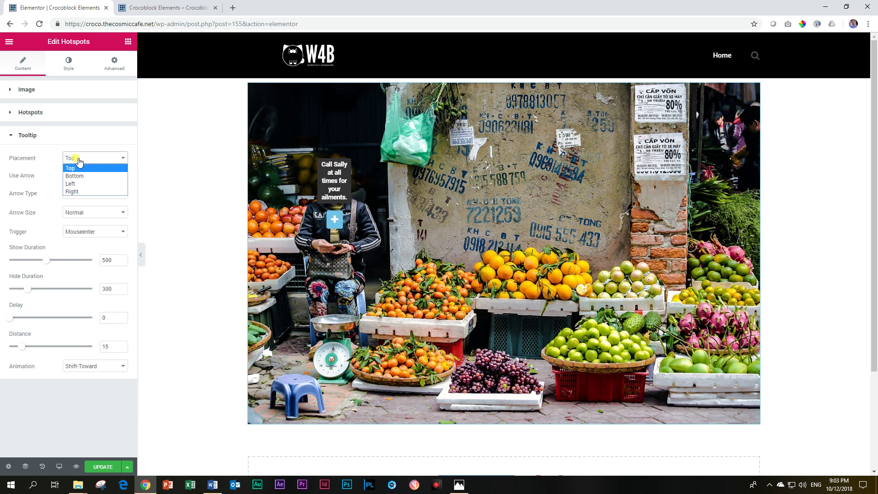
click(78, 190)
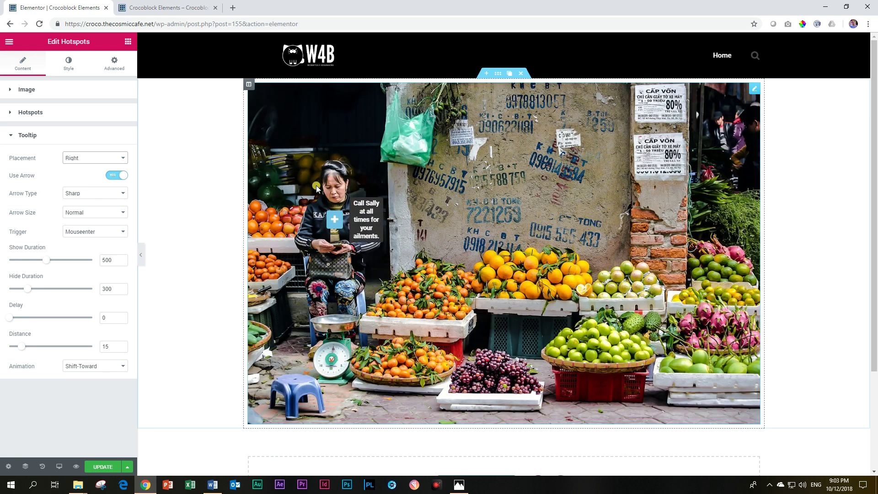
mouse_move(333, 218)
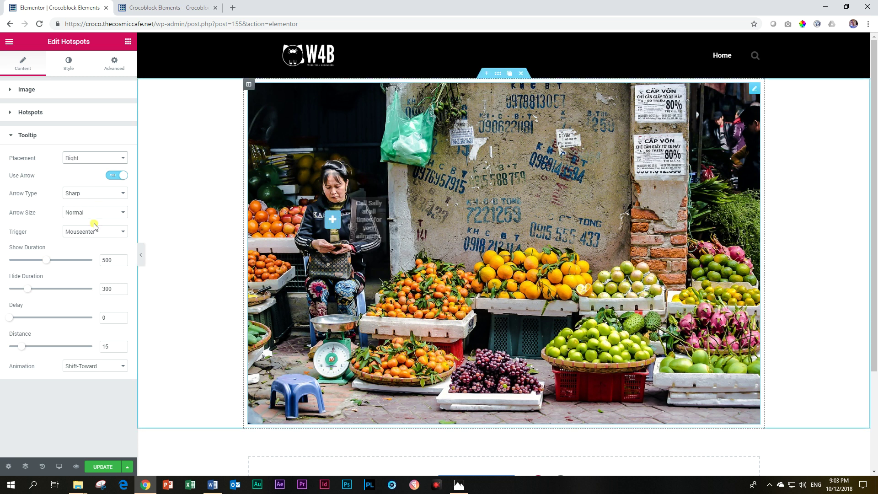
click(98, 194)
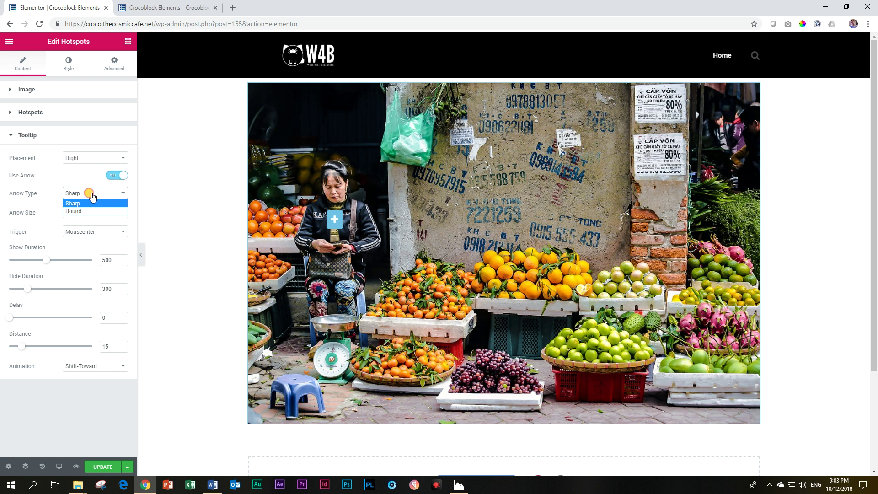
click(88, 192)
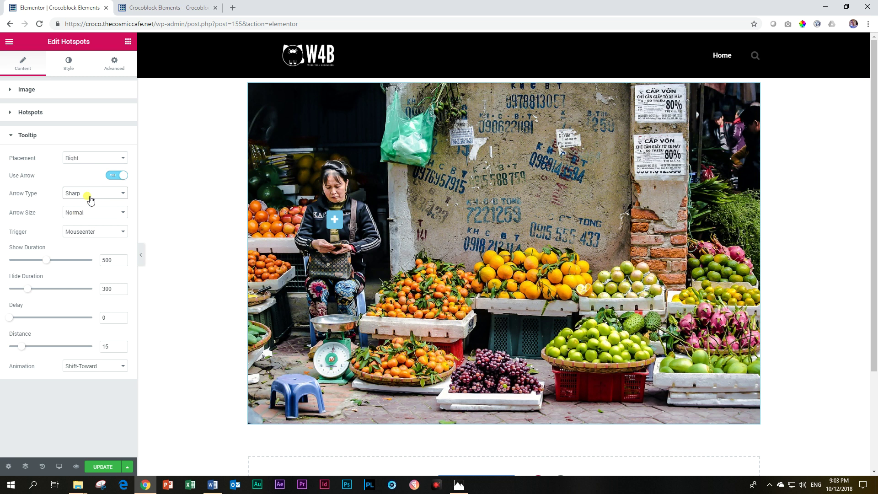
- Try a Click trigger on the hotspot, then set tooltips to trigger on Mouseenter
click(103, 232)
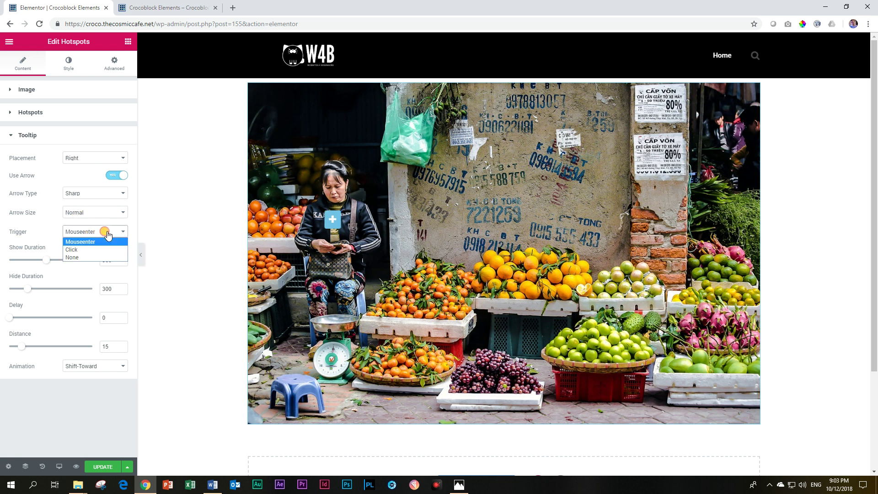
click(84, 250)
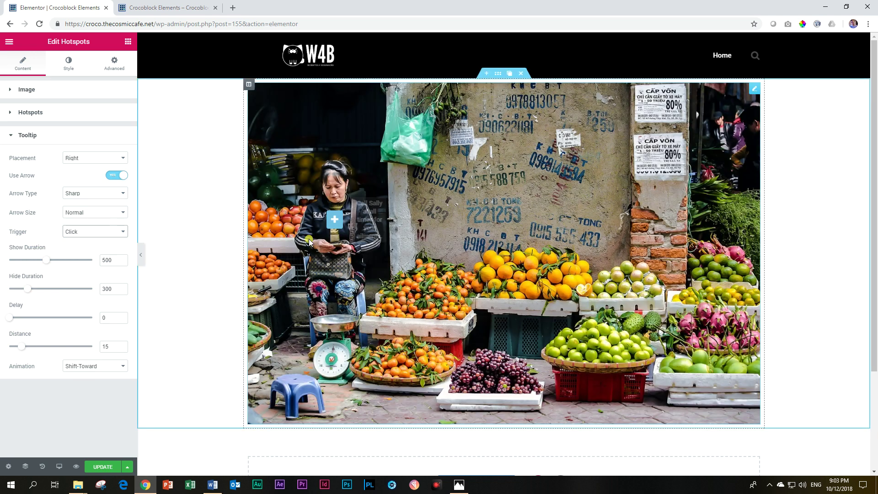
click(333, 219)
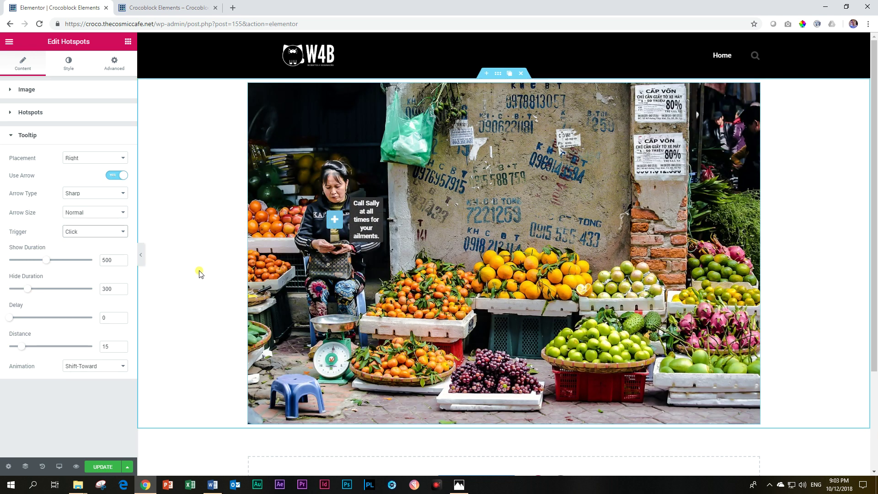
click(336, 224)
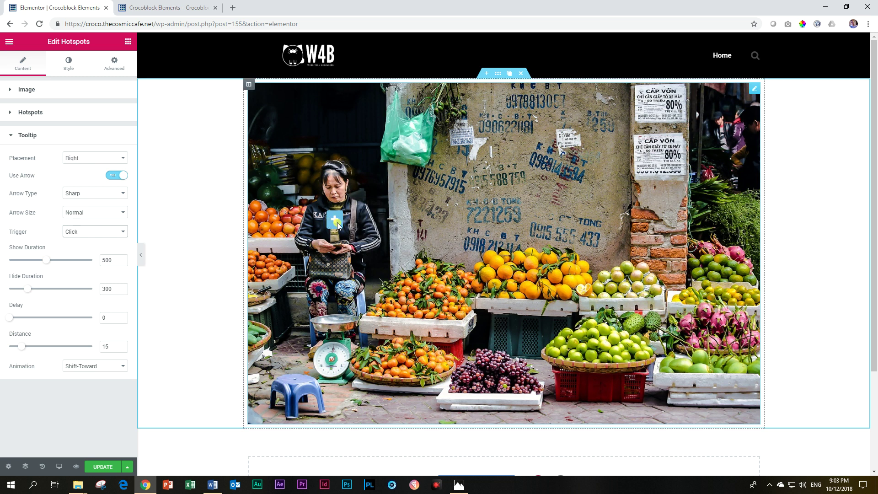
click(337, 224)
click(337, 225)
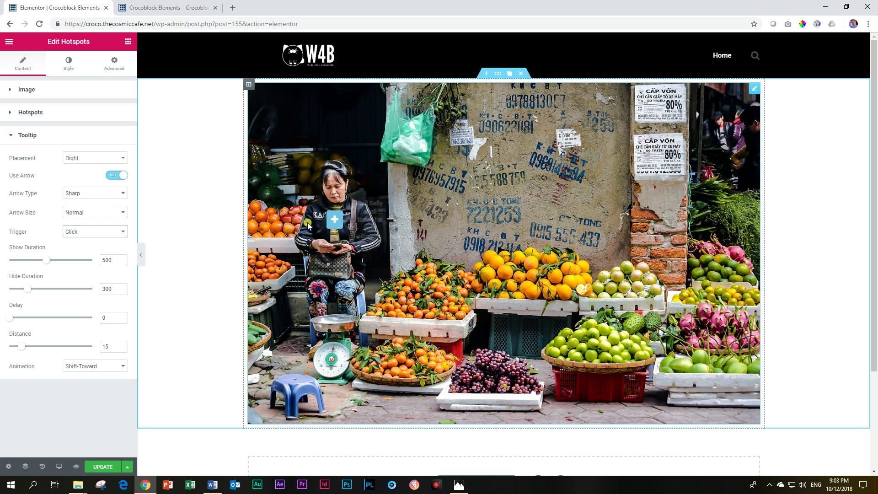
click(83, 232)
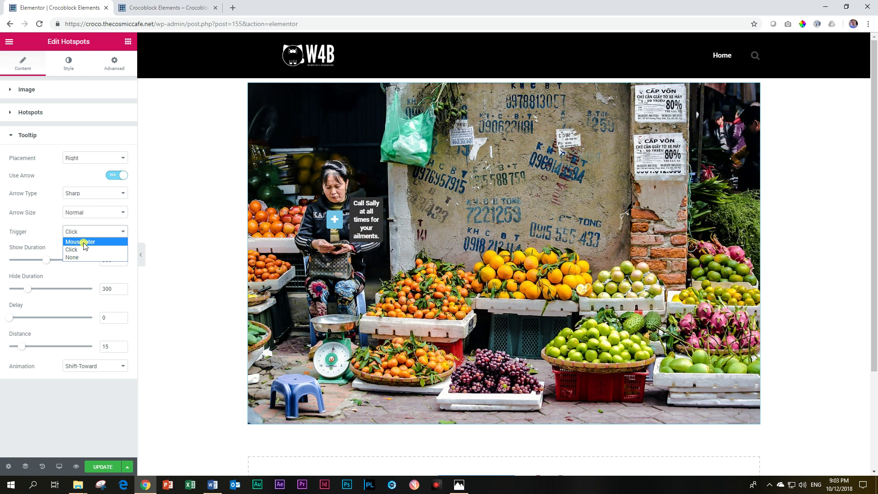
click(81, 242)
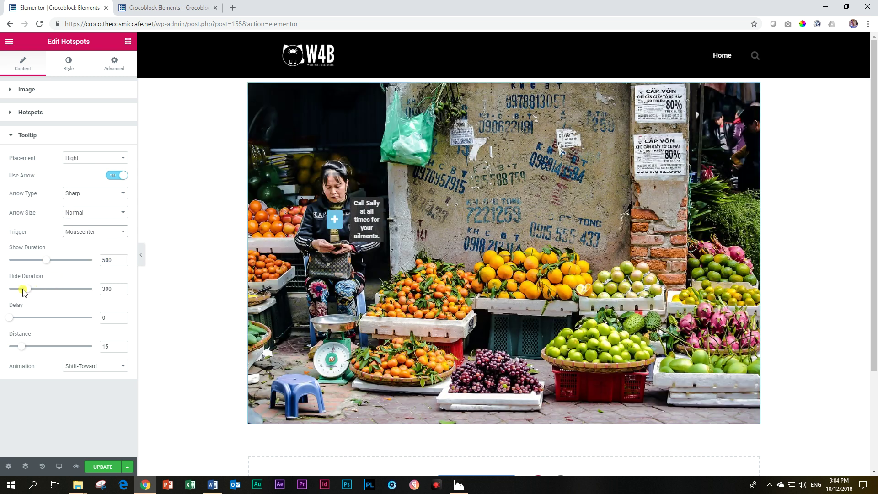
- Set the tooltip animation to Fade
click(91, 368)
click(83, 389)
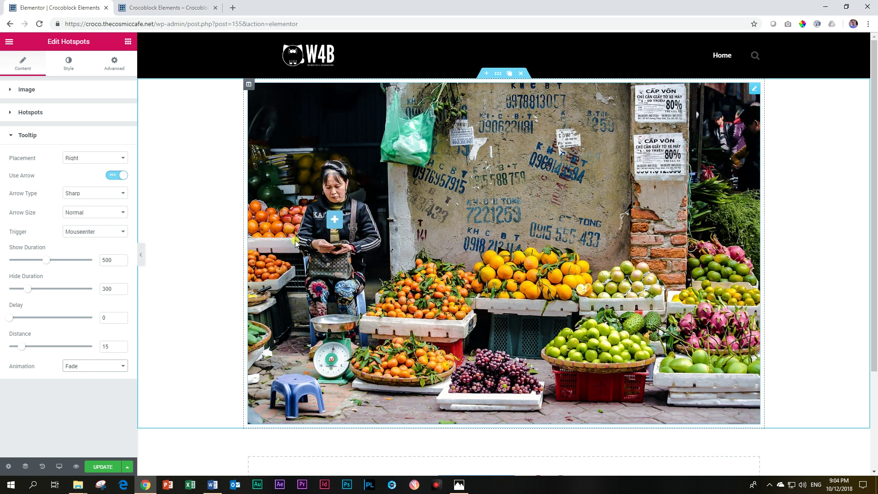
click(26, 135)
click(71, 65)
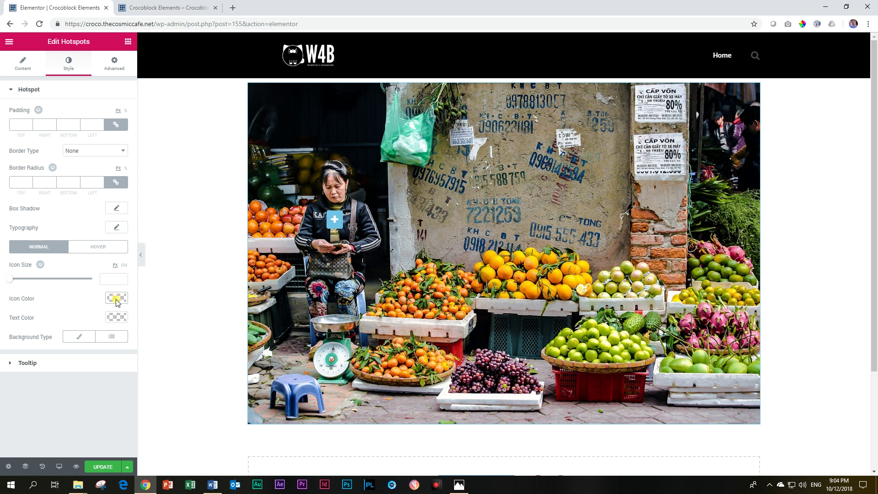
- Make the hotspot text dark red #a90003 on a Classic white background
click(117, 317)
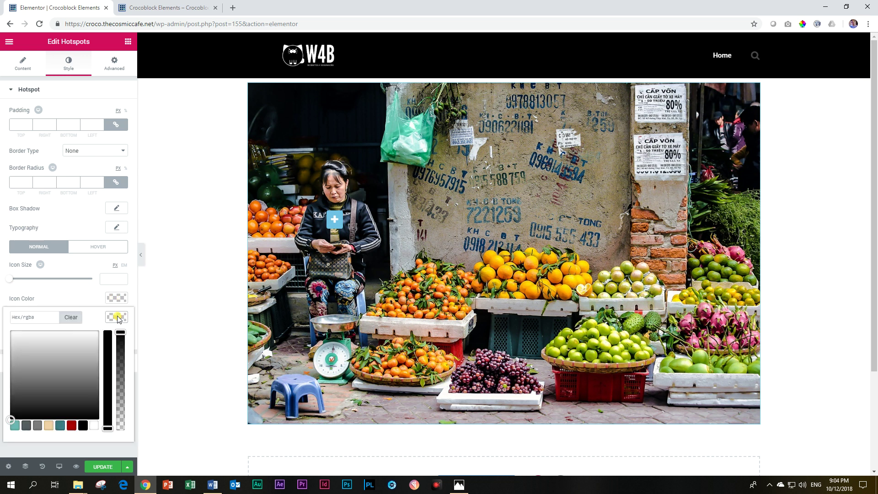
click(71, 425)
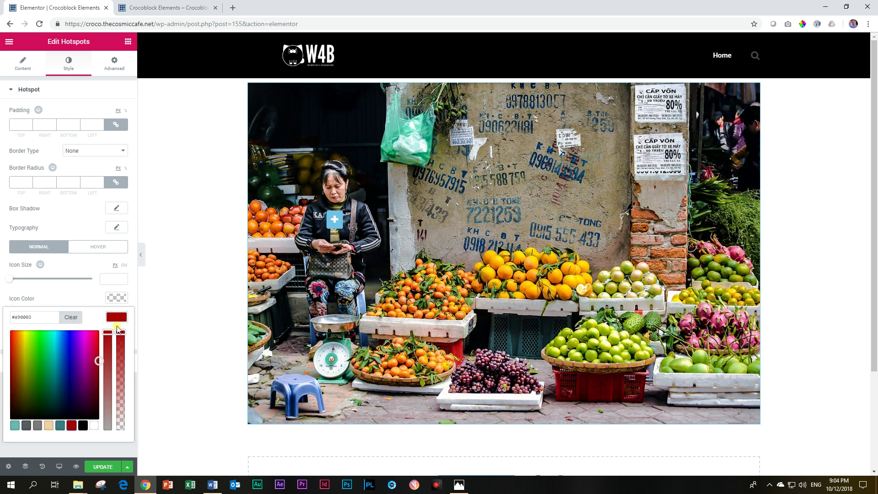
click(117, 318)
click(79, 337)
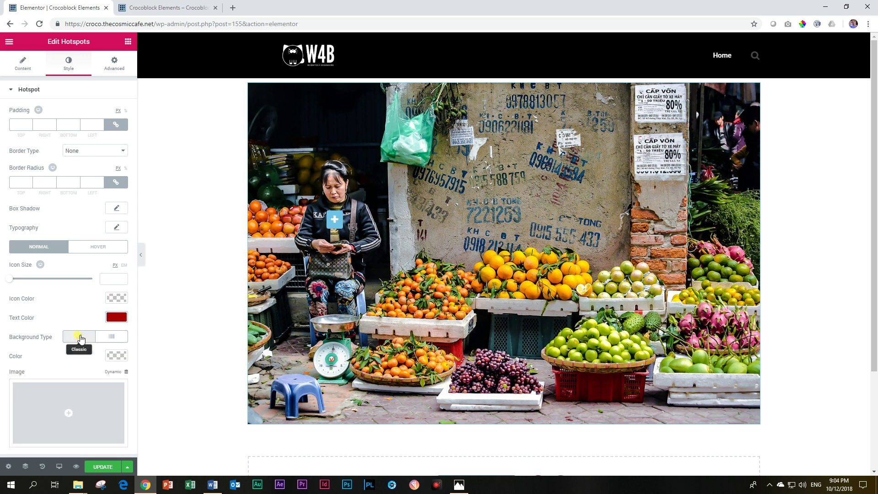
click(114, 355)
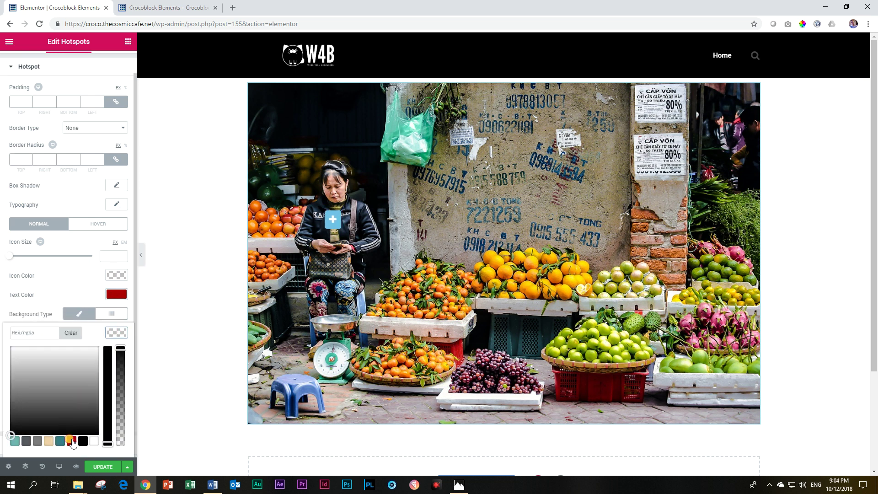
click(71, 441)
click(117, 297)
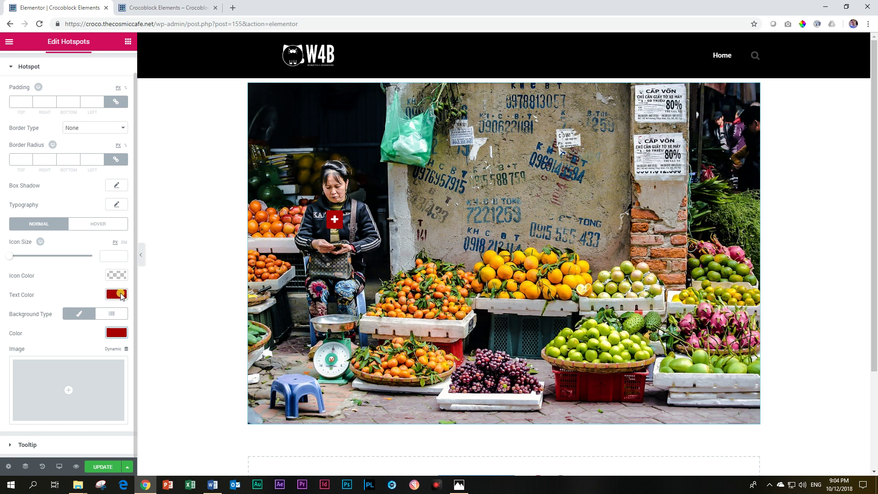
click(112, 334)
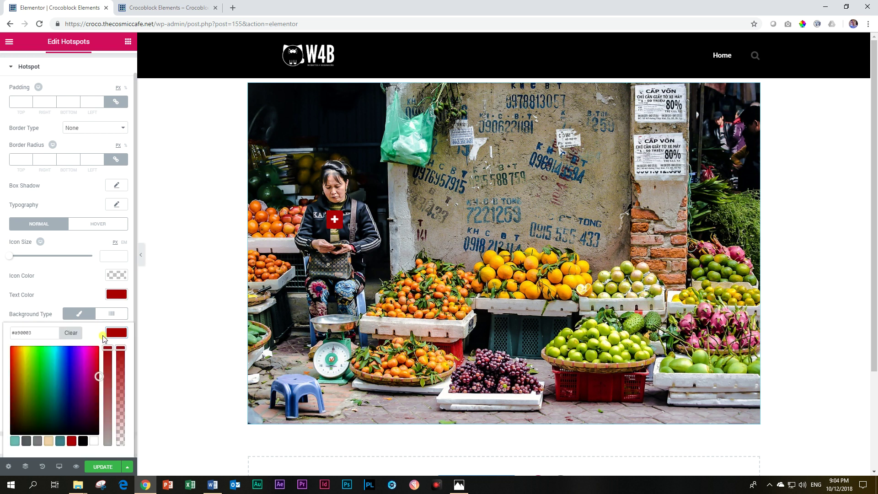
click(94, 440)
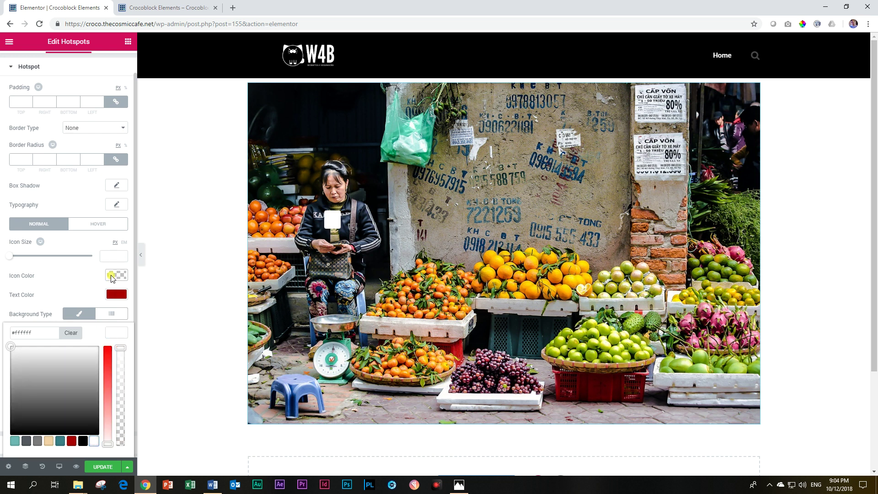
- Colour the hotspot's plus icon red and check it in the preview
click(114, 276)
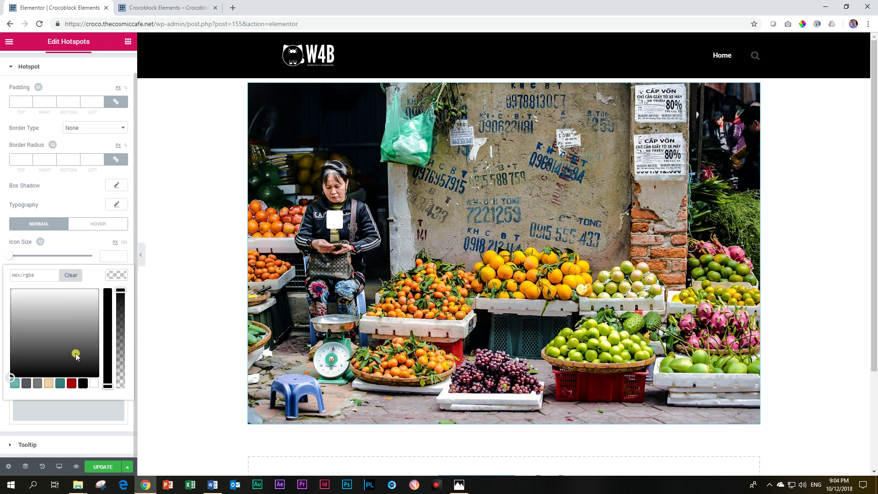
click(69, 385)
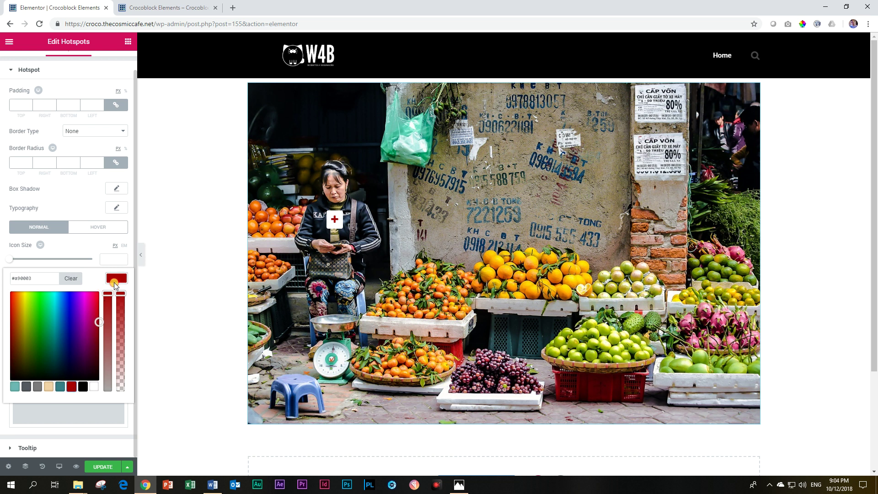
click(115, 282)
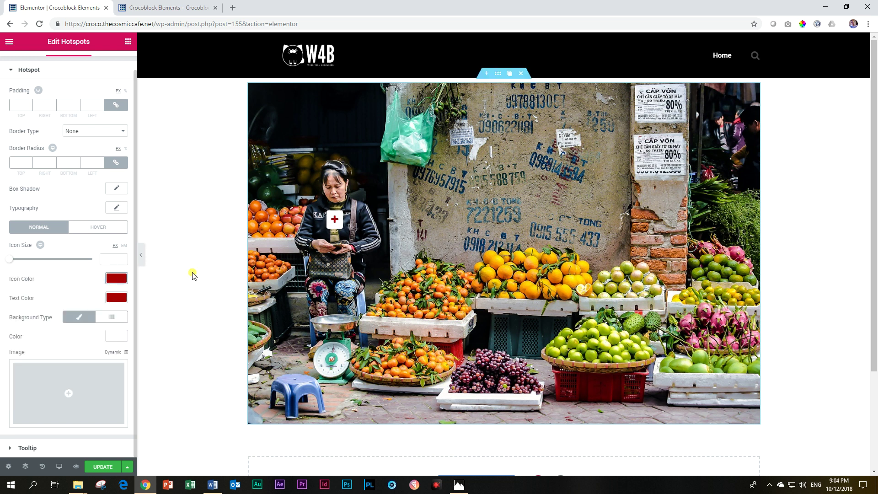
mouse_move(333, 224)
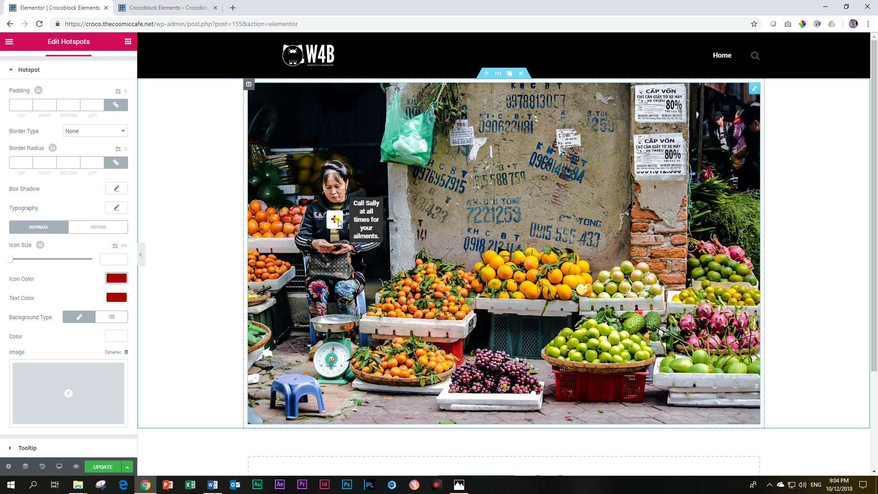
click(21, 74)
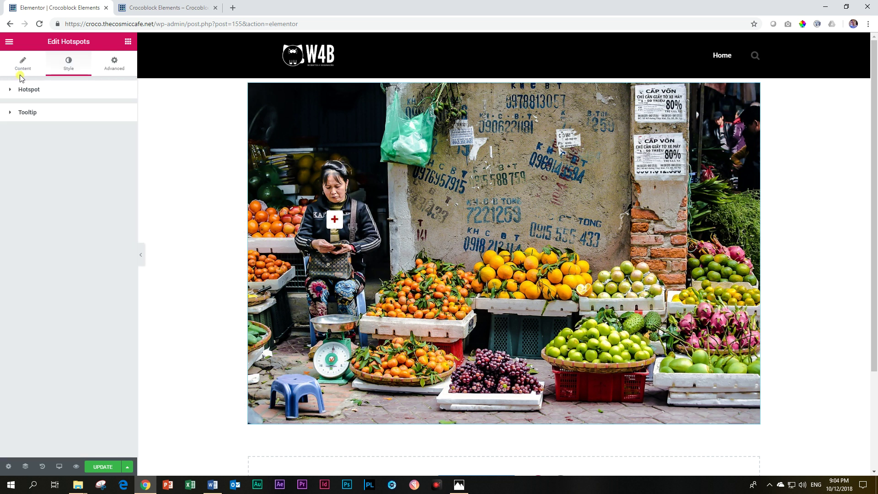
- Add a second item to the Hotspots list
click(24, 69)
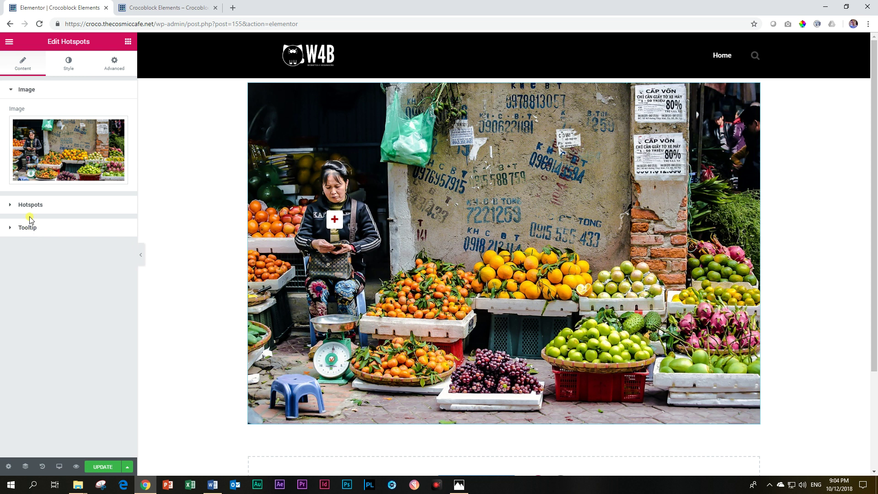
click(31, 205)
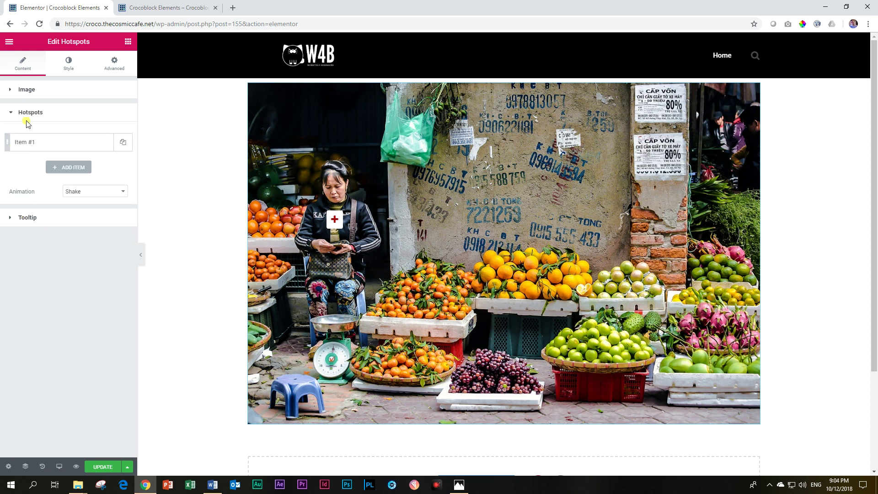
click(67, 168)
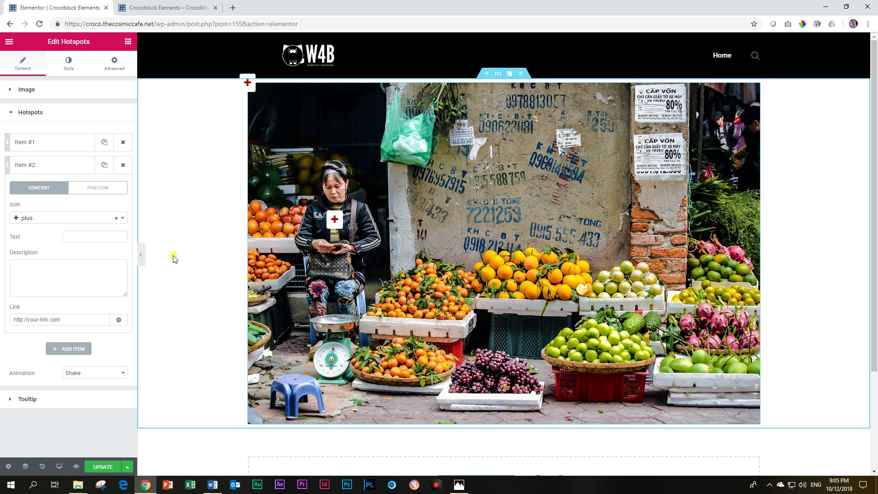
click(80, 237)
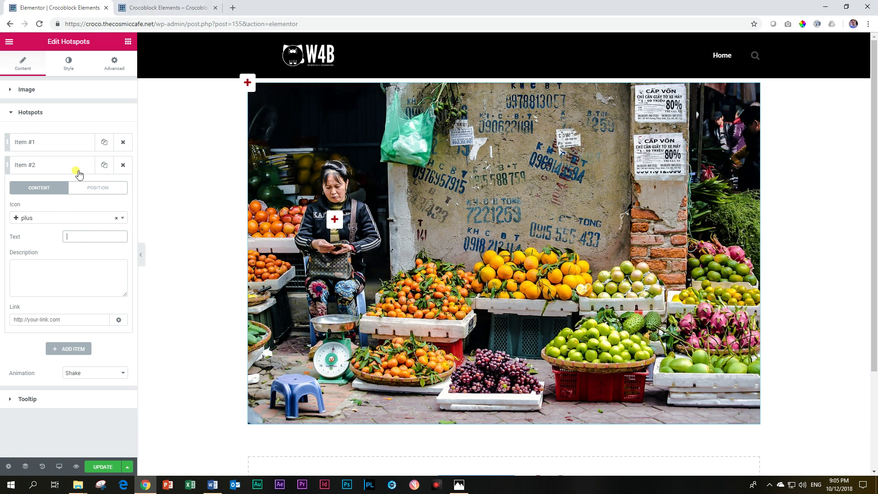
- Position the second hotspot at 17% horizontal and 70% vertical over the scale
click(89, 188)
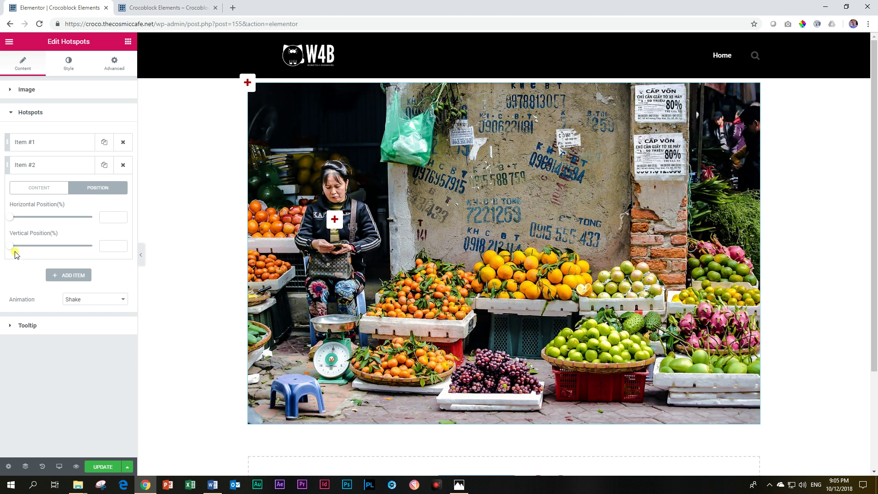
drag(11, 249, 69, 248)
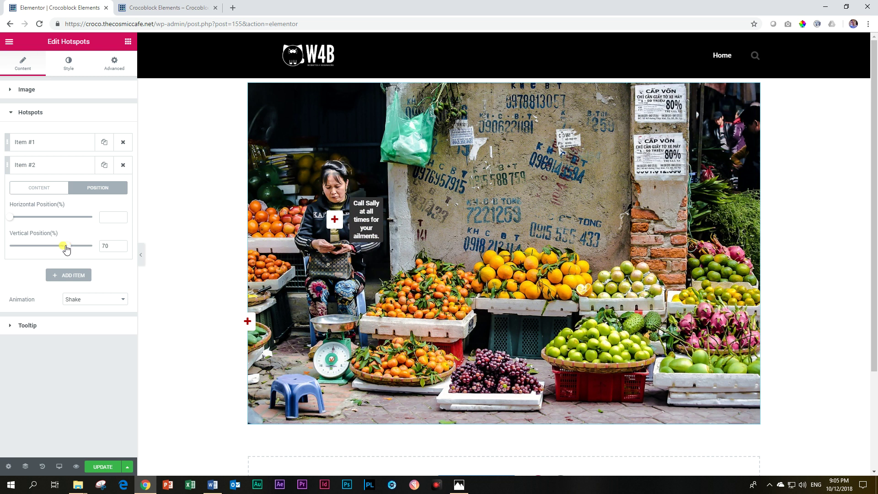
drag(10, 217, 25, 219)
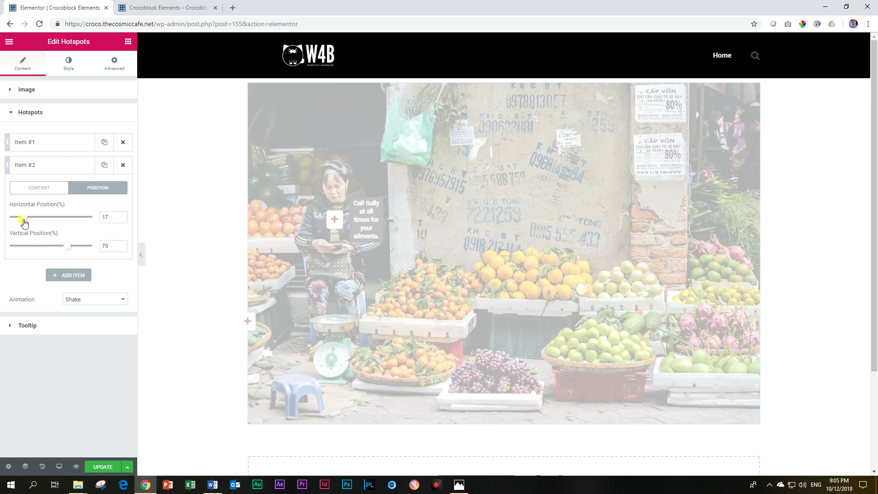